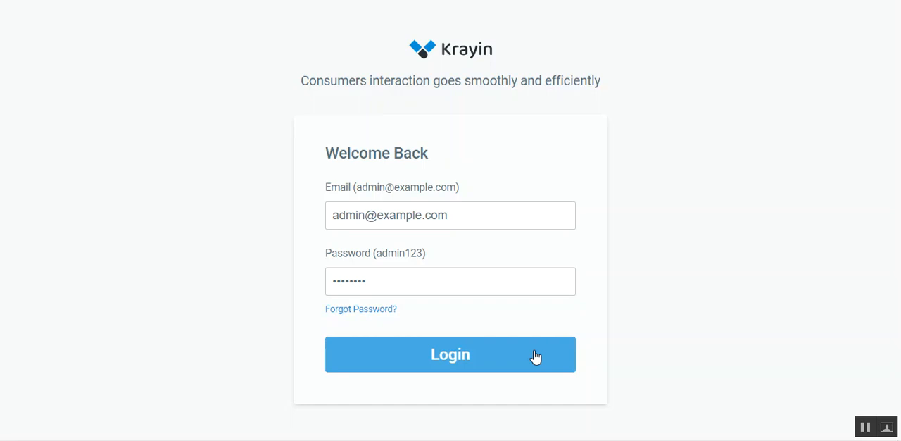
Log in with the prefilled admin credentials and open the Users list in the settings.
click(535, 357)
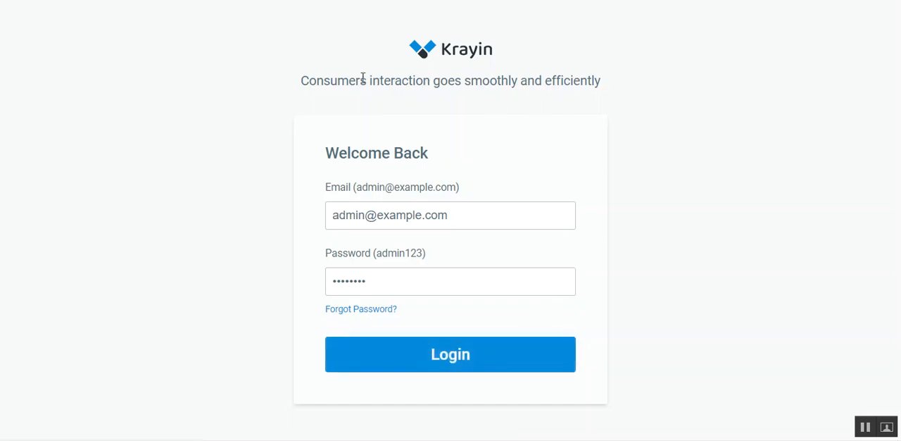
drag(352, 79, 519, 80)
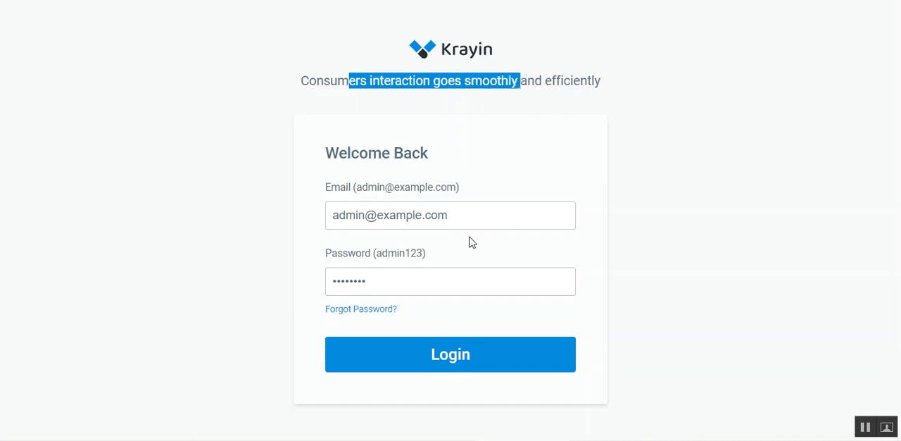
click(626, 141)
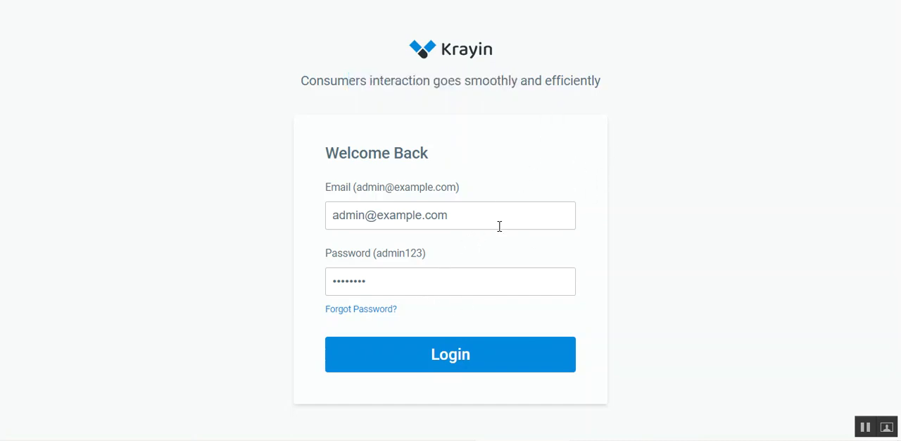
click(423, 362)
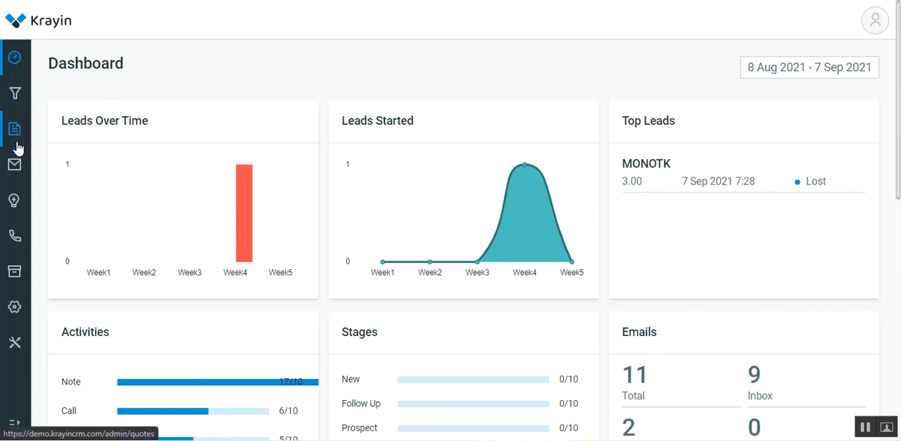
mouse_move(17, 308)
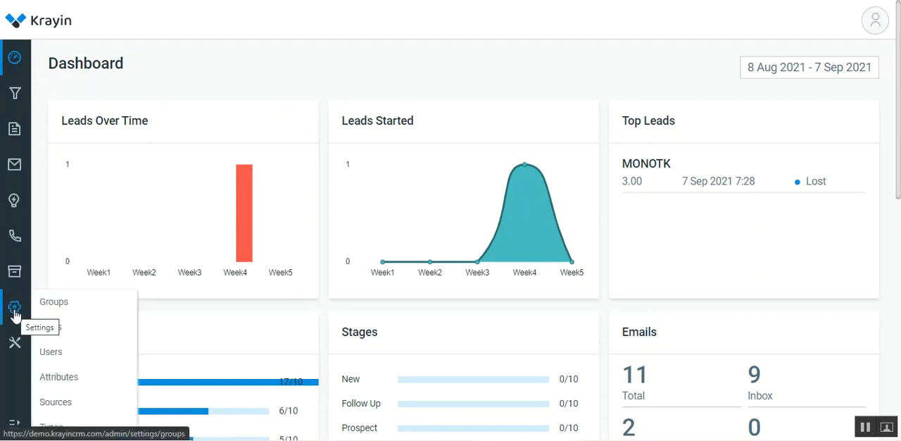
click(63, 357)
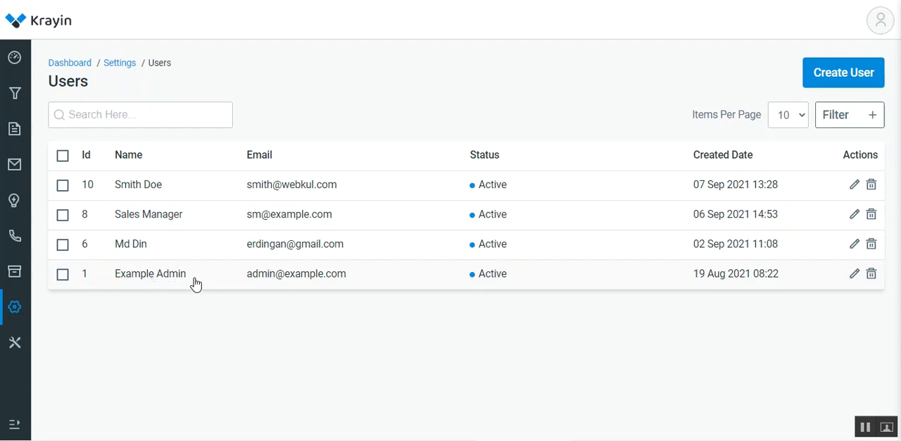
Try assigning a sales owner in the details of a new lead and discard the lead.
click(15, 98)
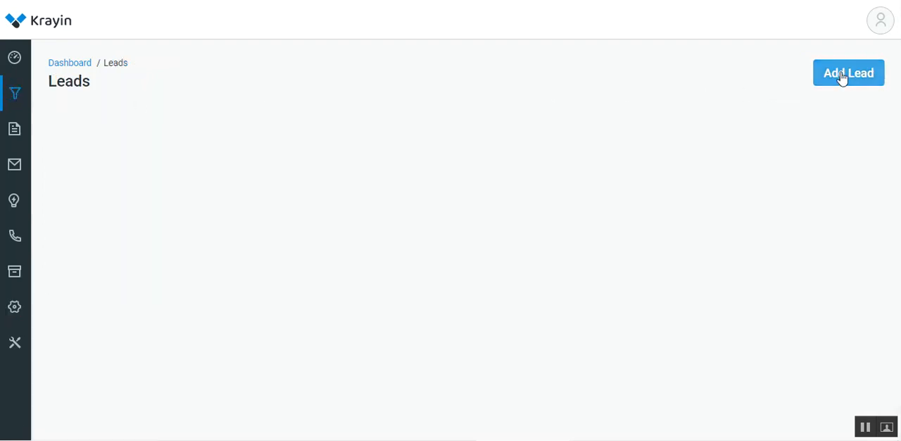
click(842, 77)
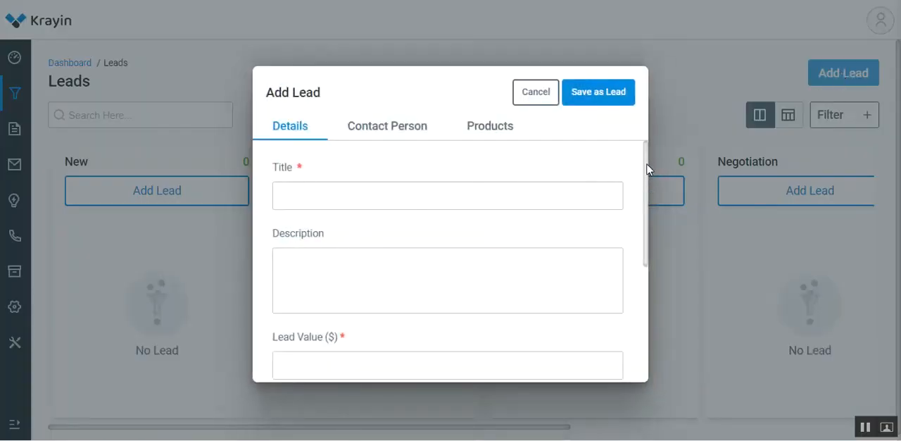
scroll(642, 190, down, 3)
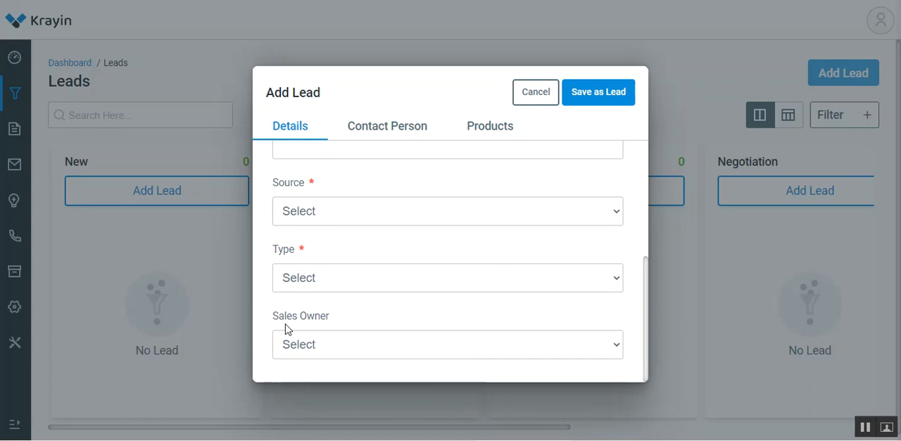
drag(279, 315, 332, 318)
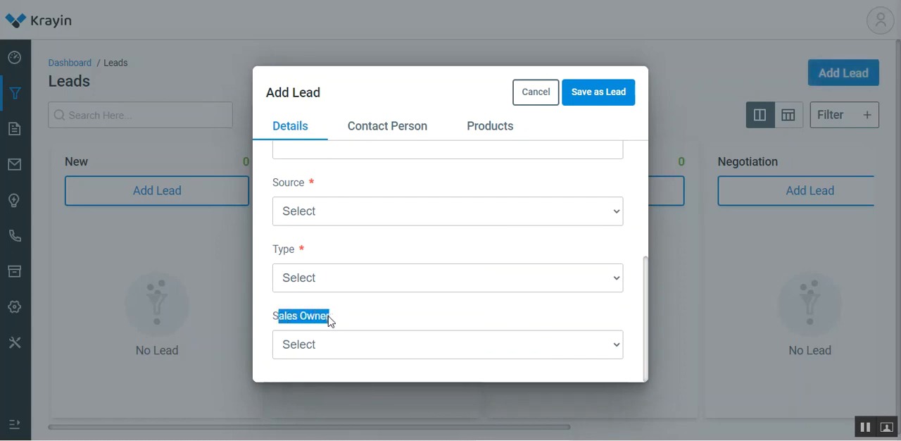
click(364, 347)
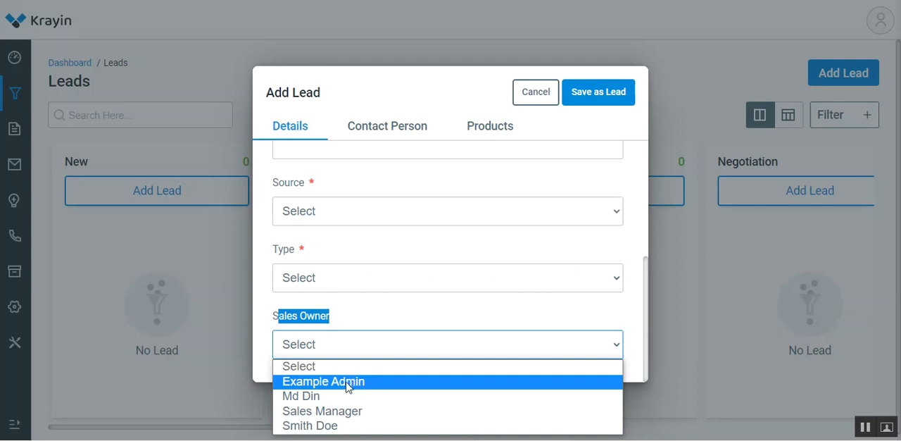
click(338, 426)
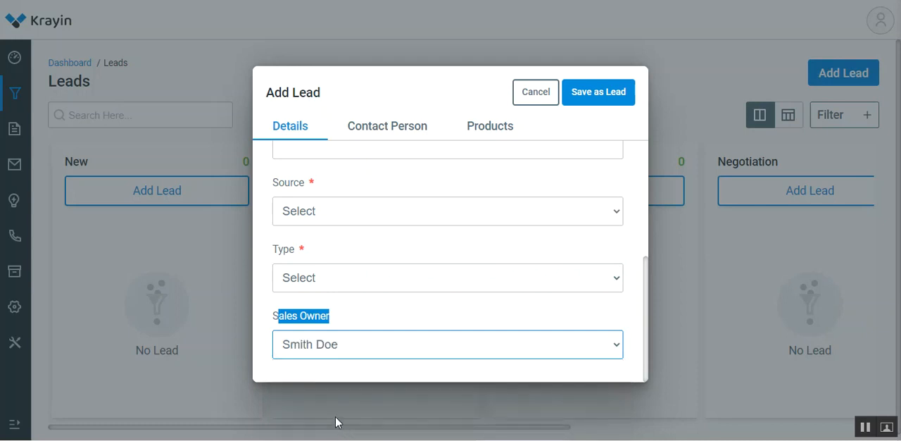
click(320, 373)
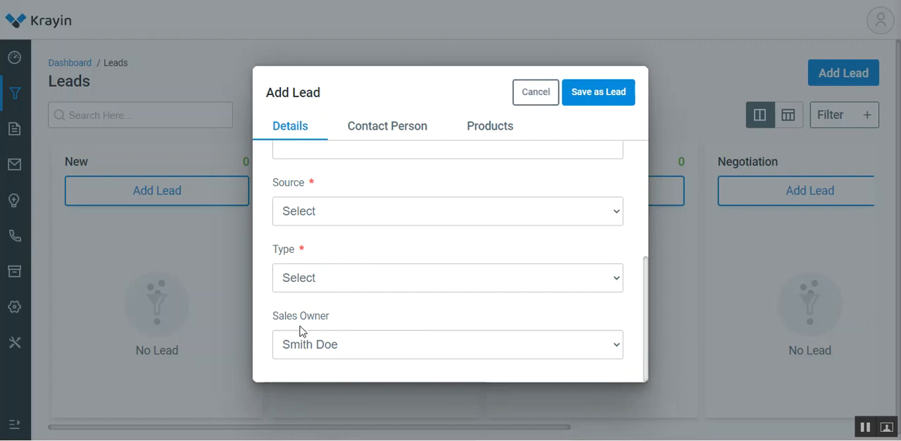
click(533, 102)
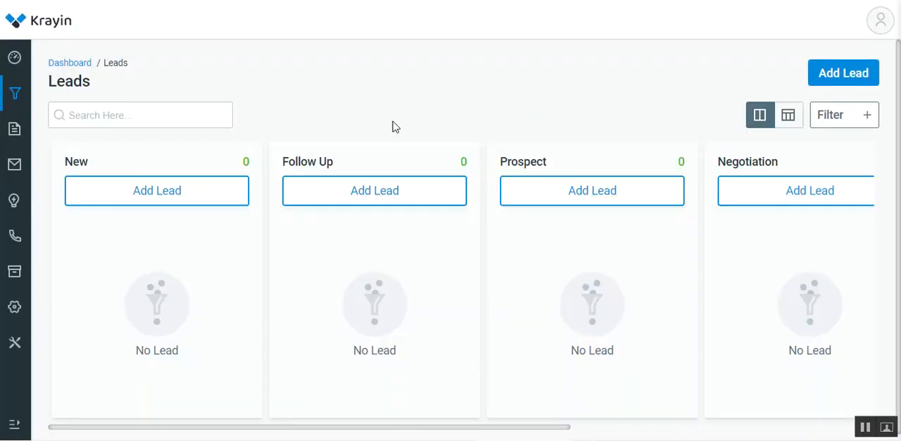
Start creating a new user from the Users settings and switch the user's status on.
mouse_move(24, 314)
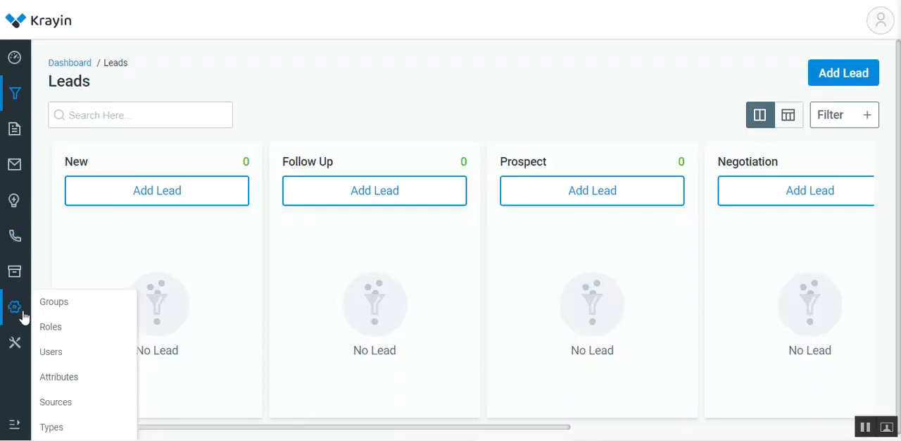
click(57, 352)
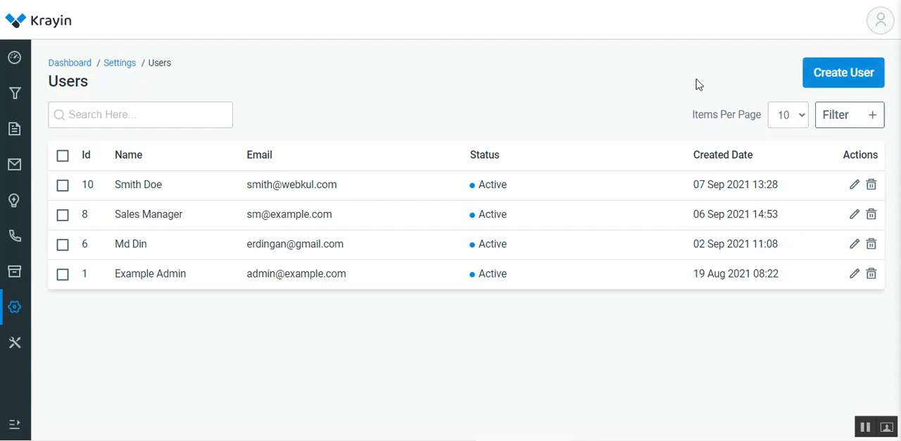
click(835, 76)
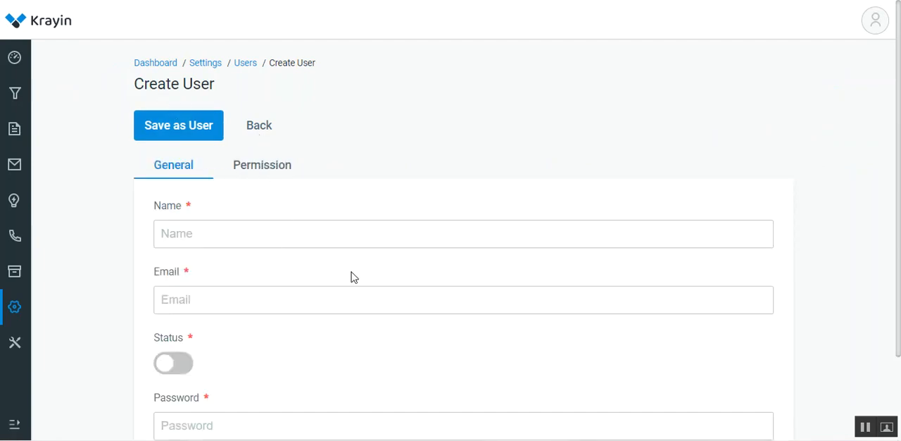
scroll(361, 279, down, 3)
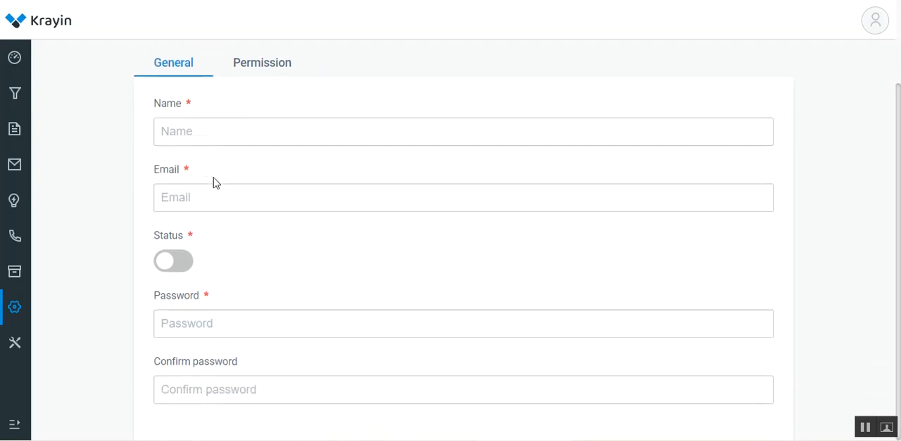
click(182, 261)
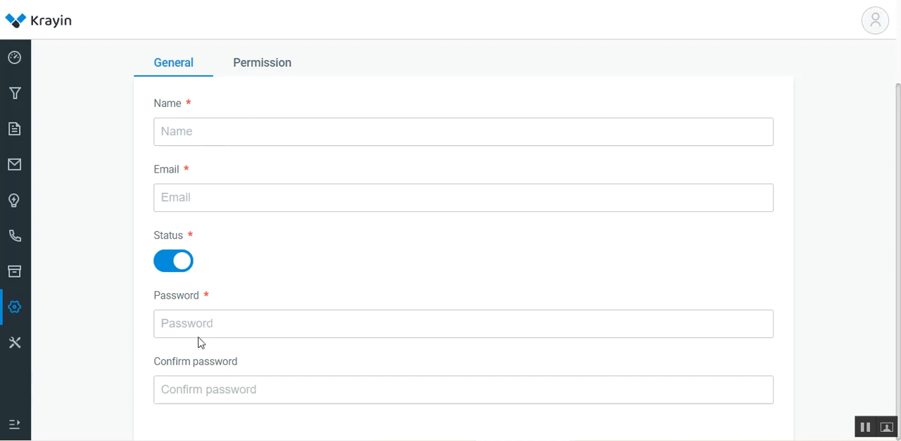
Assign the new user to the group test Group 1 in the permission settings.
click(265, 68)
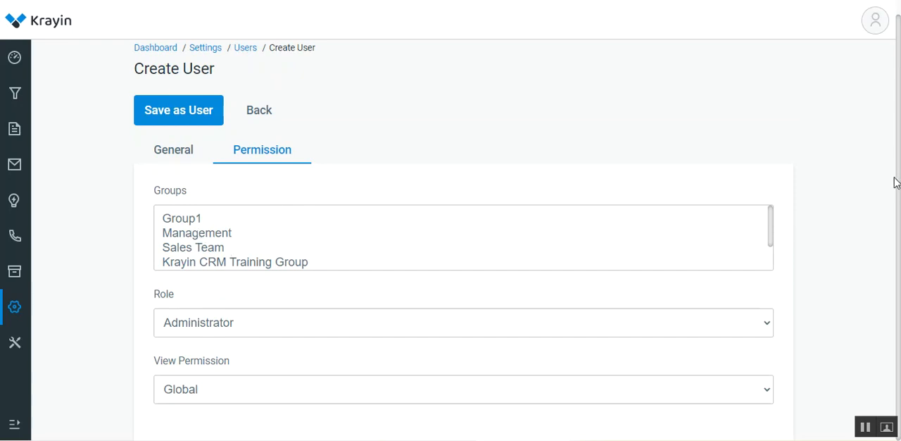
click(245, 249)
scroll(252, 259, down, 1)
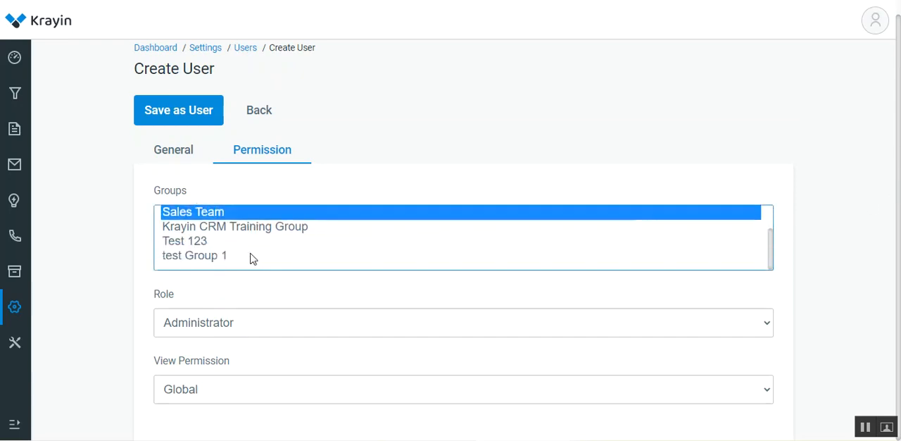
click(205, 256)
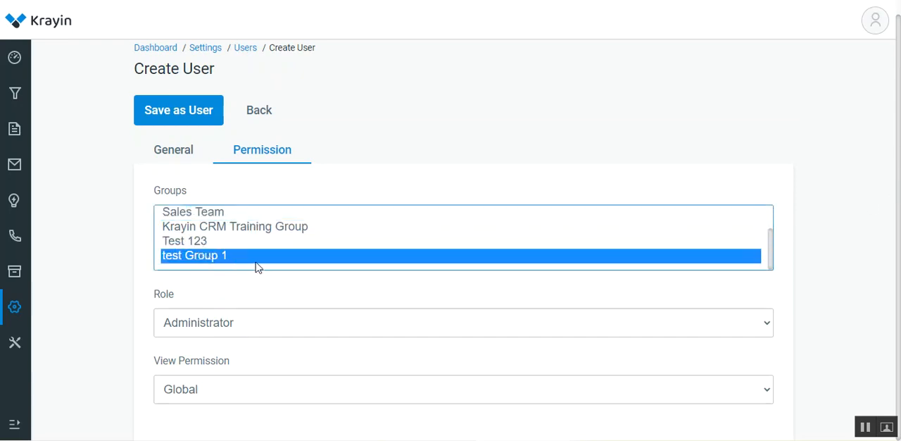
Examine the available role and view permission options for the new user.
click(229, 328)
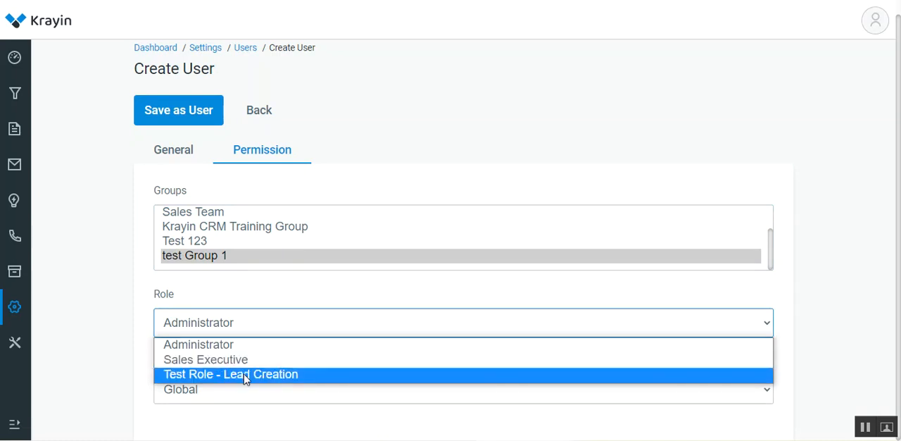
click(131, 355)
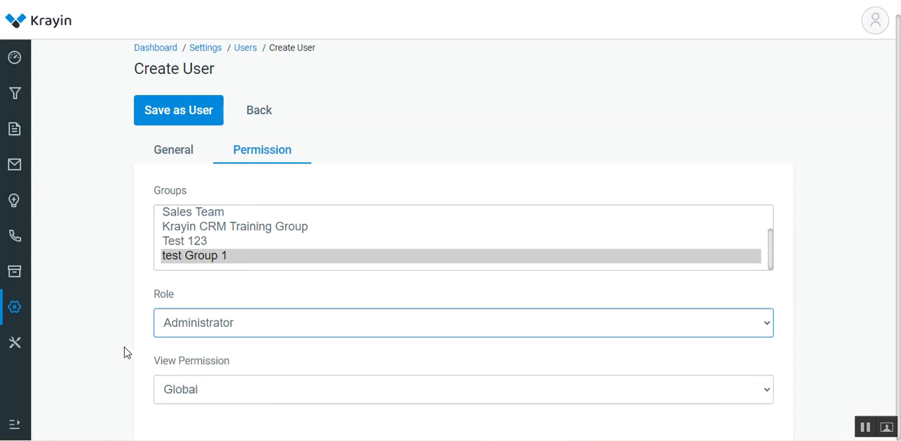
click(221, 401)
click(130, 386)
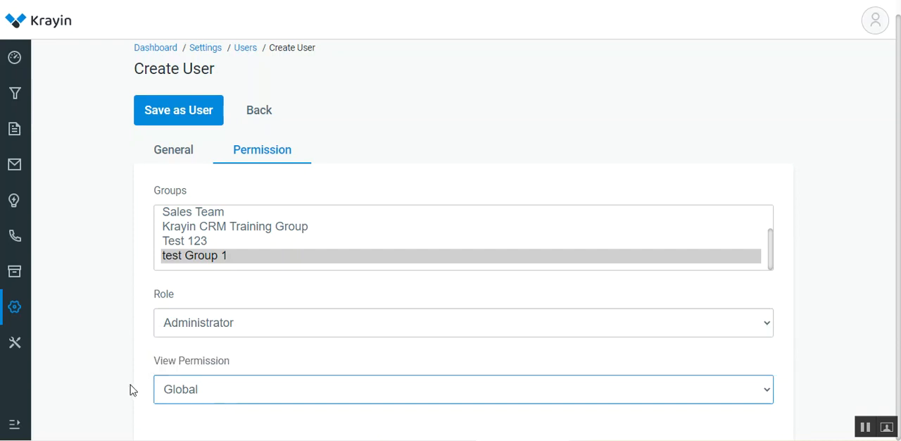
click(222, 400)
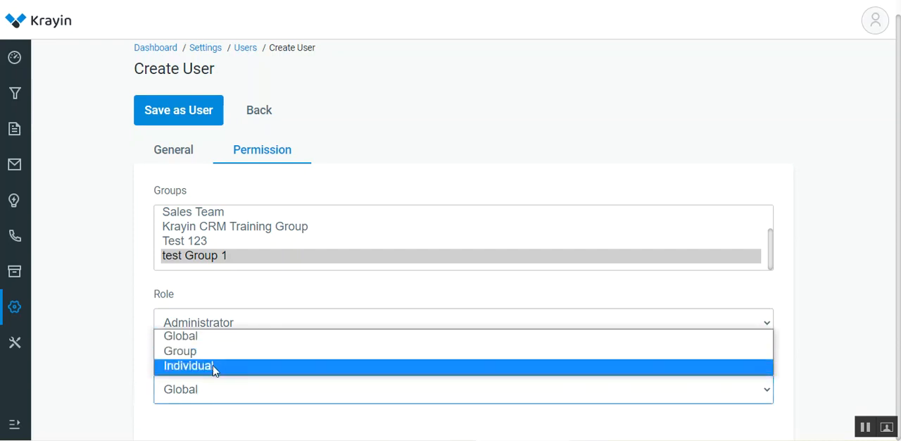
click(145, 354)
Enter the new user's full name and e-mail address in the general details.
scroll(150, 338, up, 1)
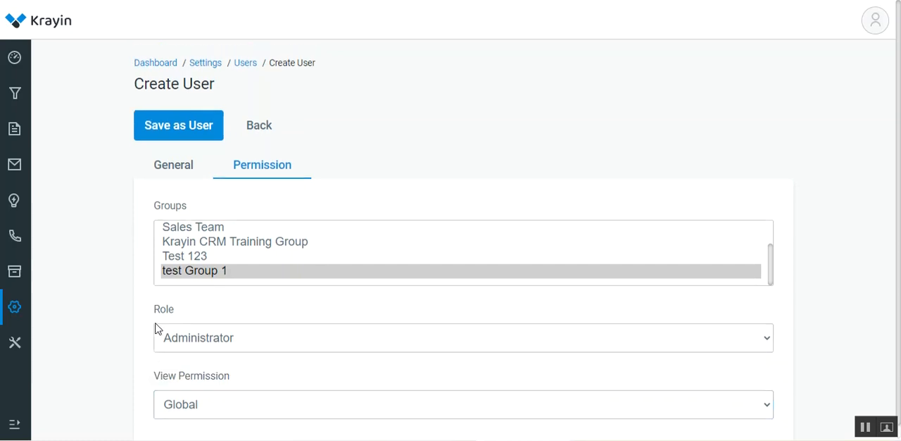
click(174, 172)
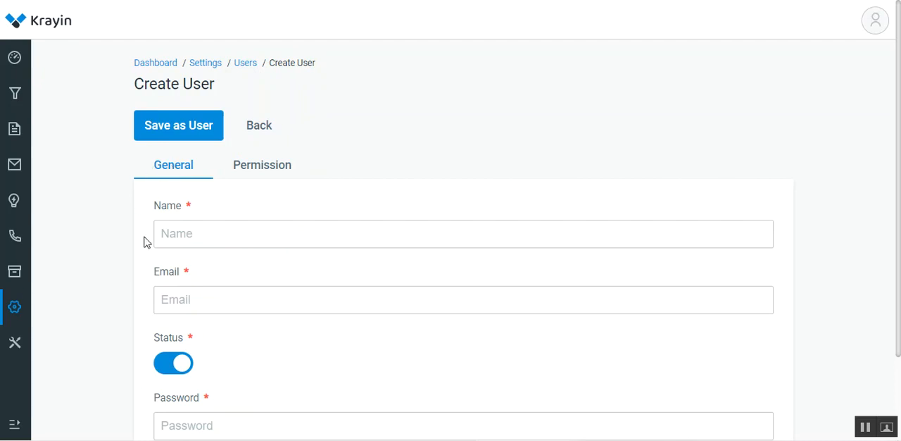
click(185, 233)
text(Peter)
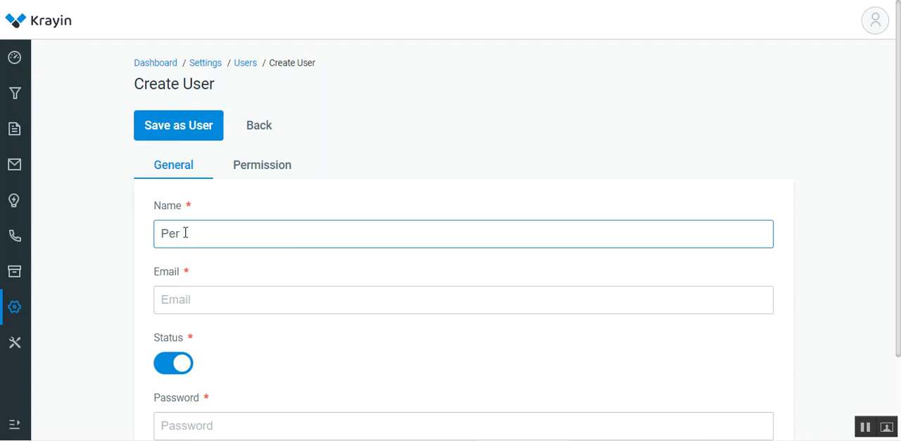
text( Doe)
click(181, 294)
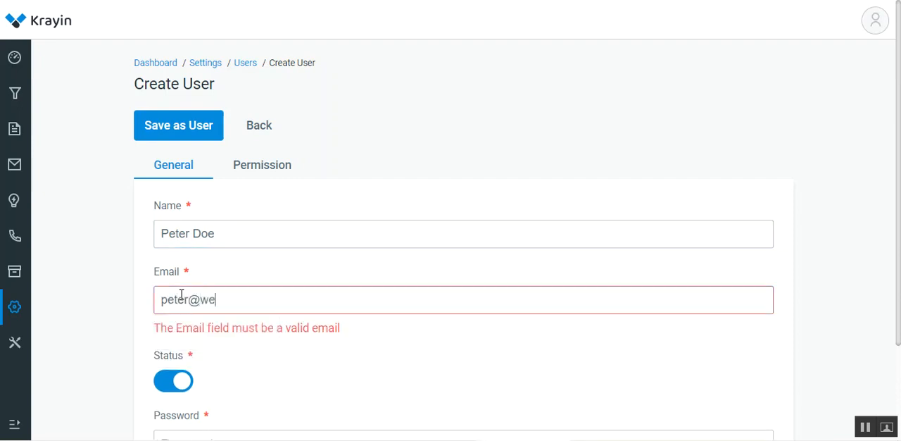
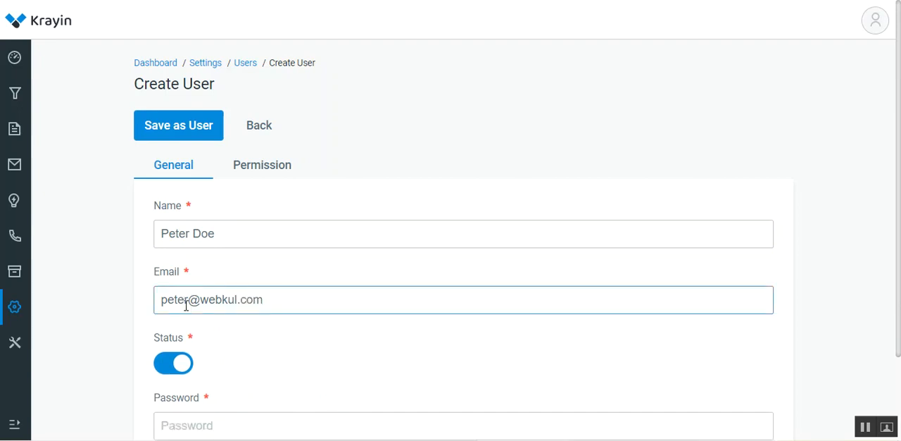
Enter the new user's account password and repeat it in the confirmation field.
scroll(192, 341, down, 3)
click(207, 323)
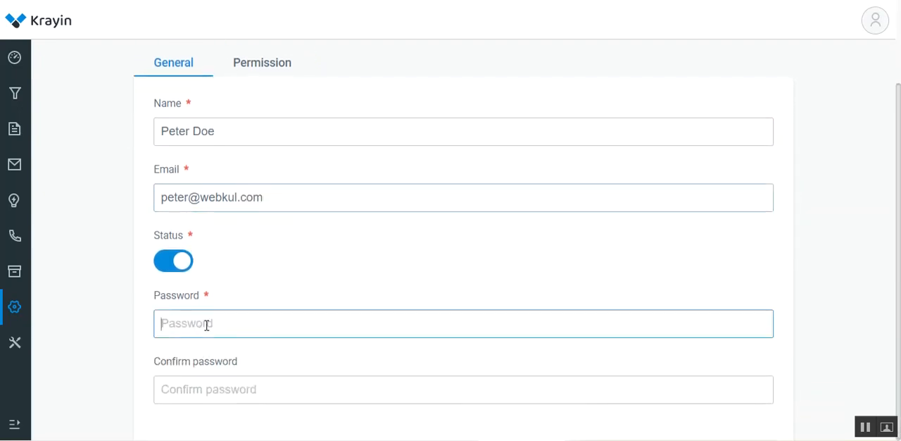
text(123456)
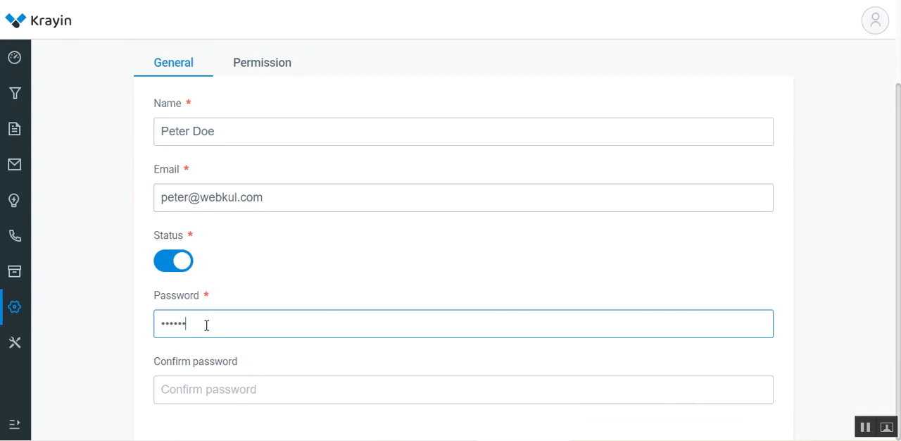
click(197, 389)
text(123456)
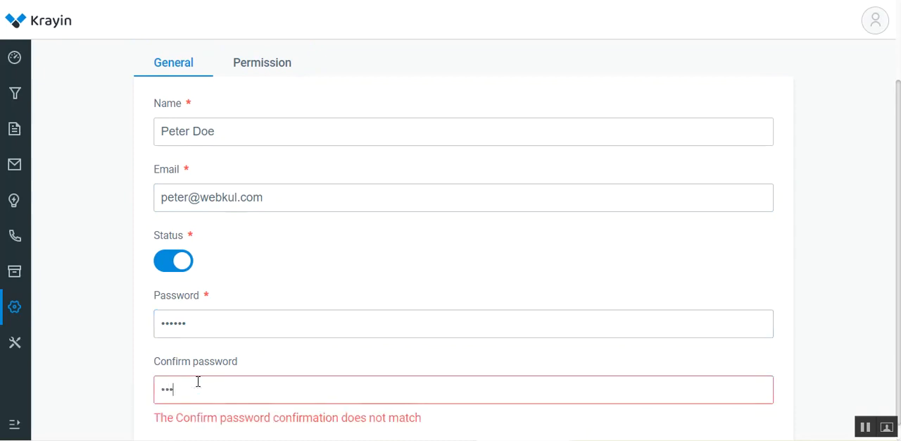
scroll(198, 382, up, 3)
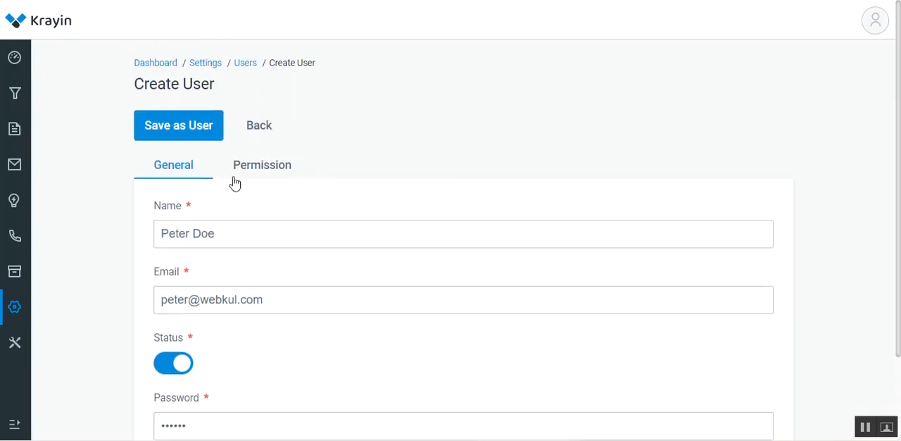
Set the new user's role to Test Role - Lead Creation in the permission settings, with test Group 1 selected.
click(279, 169)
scroll(281, 172, down, 1)
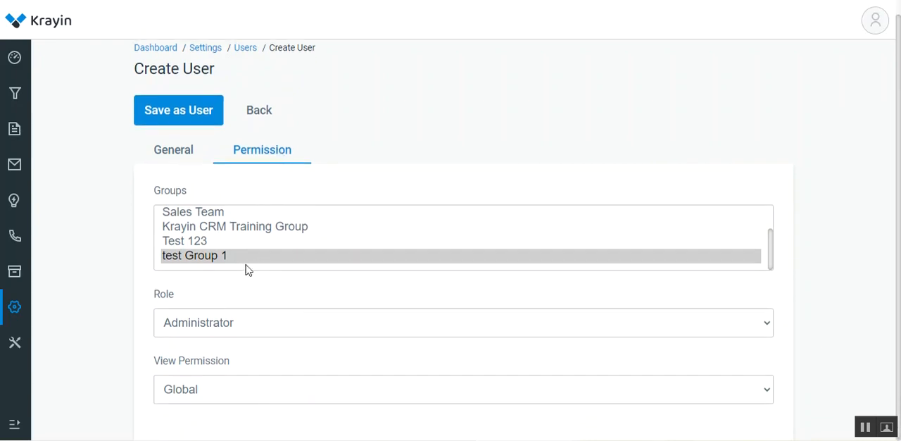
mouse_move(775, 254)
mouse_down()
mouse_move(773, 229)
mouse_move(772, 258)
mouse_up()
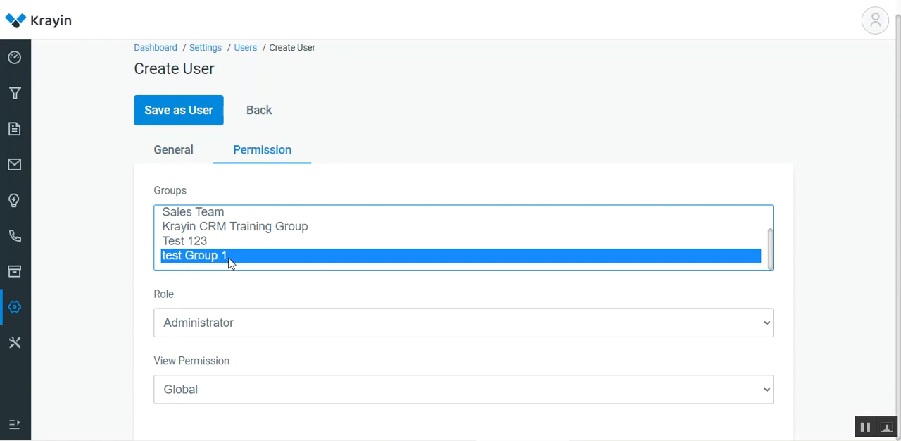
click(223, 329)
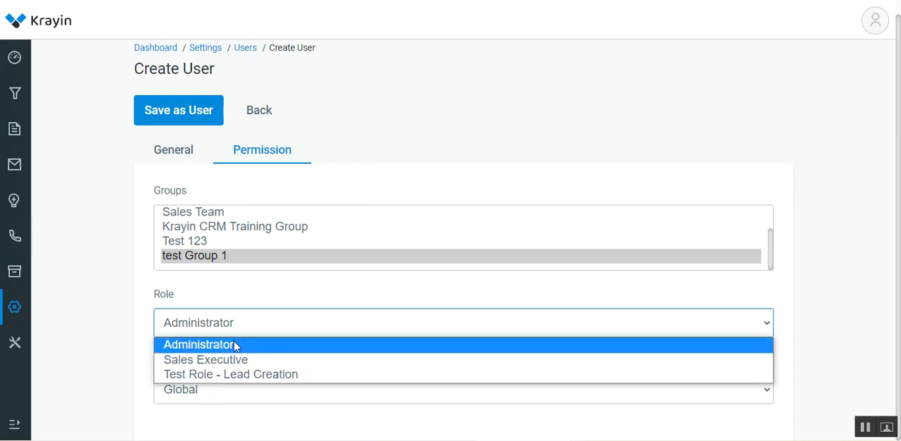
click(270, 376)
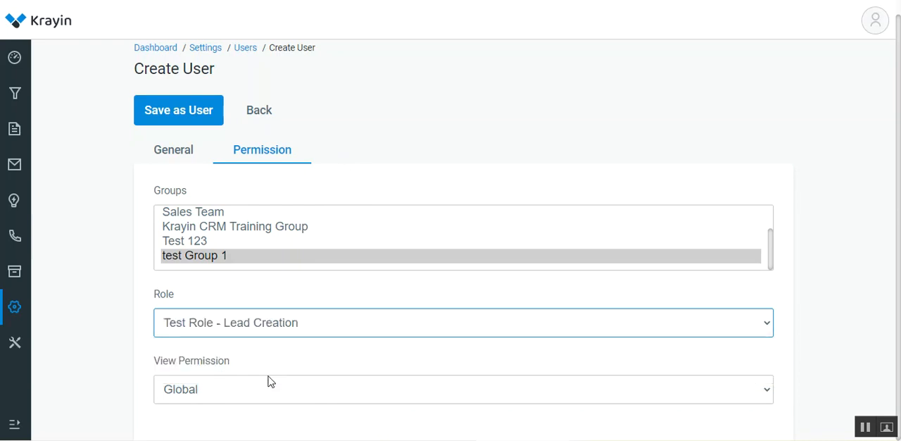
Set the new user's view permission to Individual and save the user.
click(234, 390)
click(121, 370)
click(234, 402)
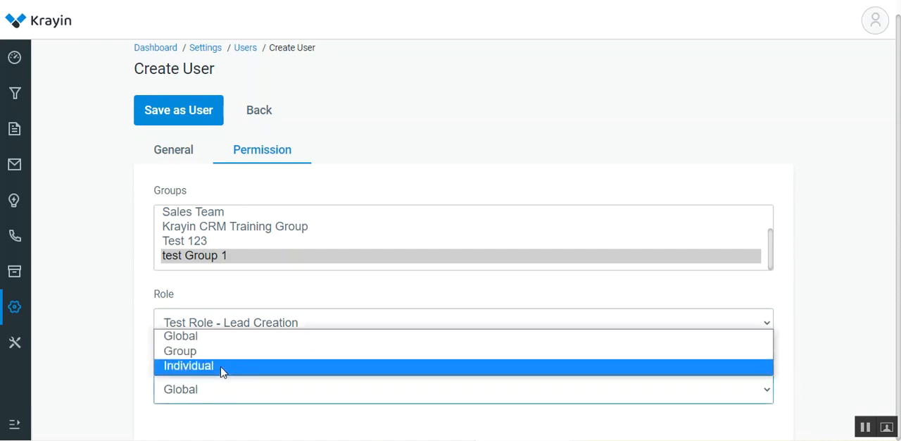
click(221, 366)
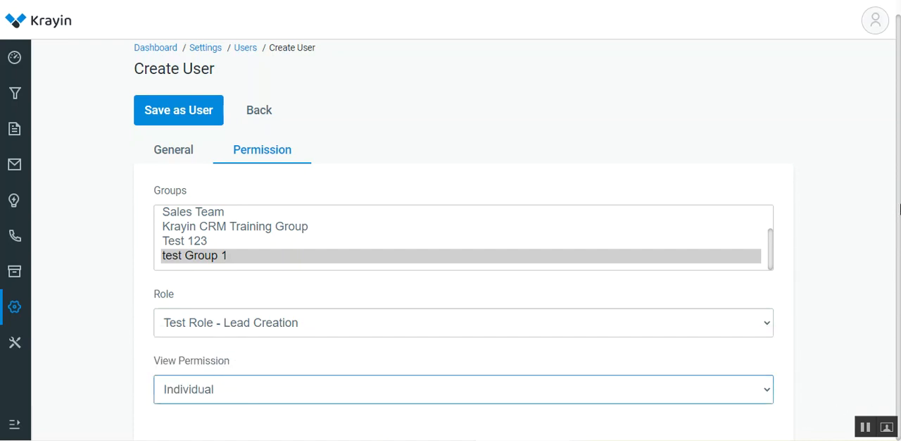
scroll(356, 340, up, 1)
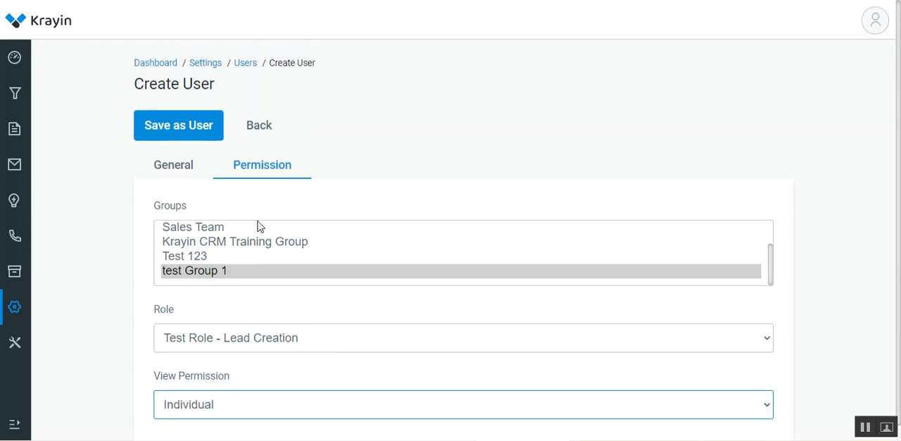
click(187, 131)
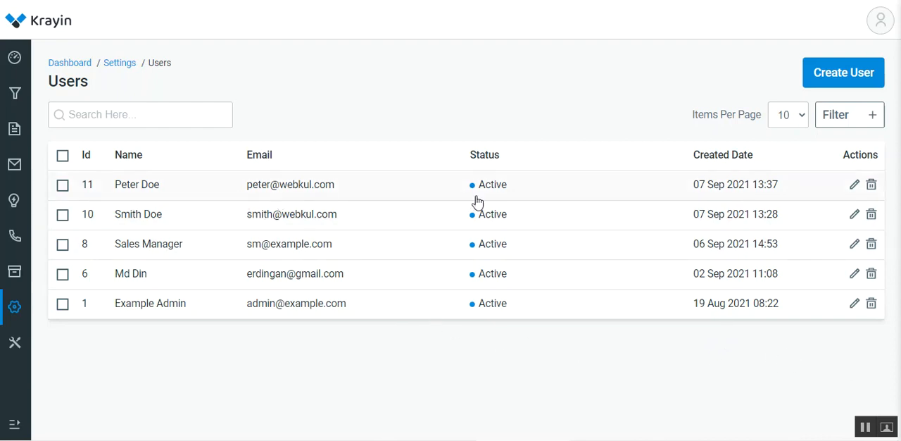
Open the newly created user for editing and select the group Sales Team in the permission settings.
click(854, 186)
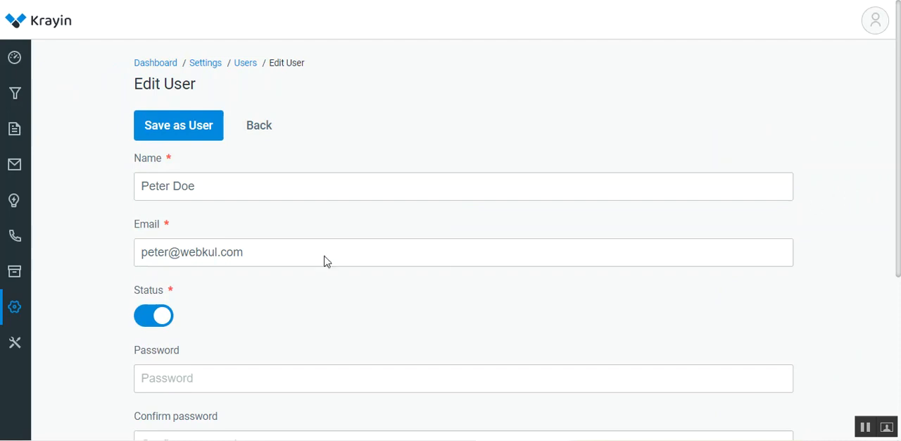
drag(899, 138, 900, 239)
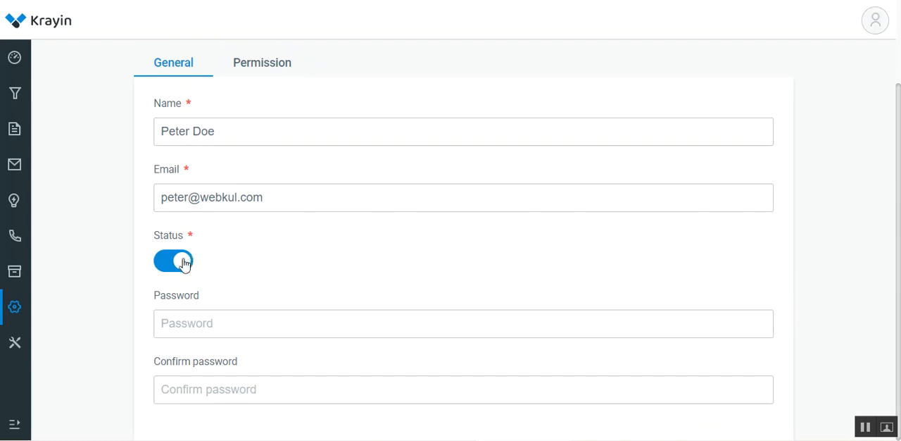
click(264, 65)
click(218, 247)
scroll(221, 246, down, 2)
scroll(445, 242, up, 2)
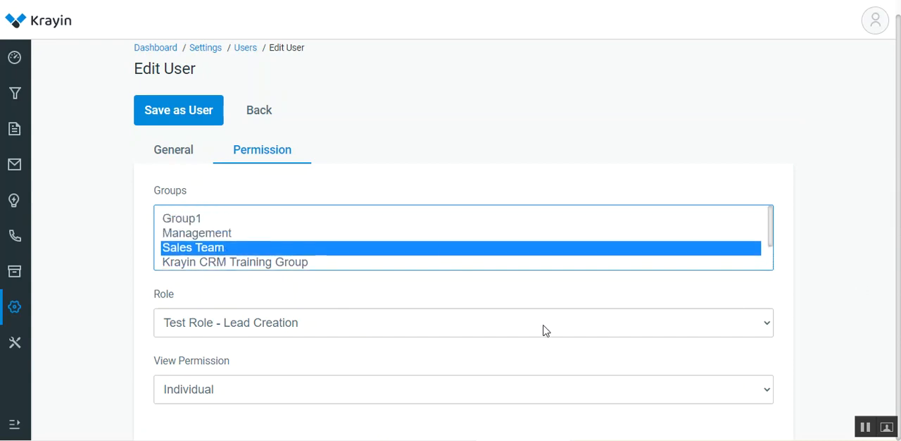
Review the role and view permission options of the user being edited.
click(256, 326)
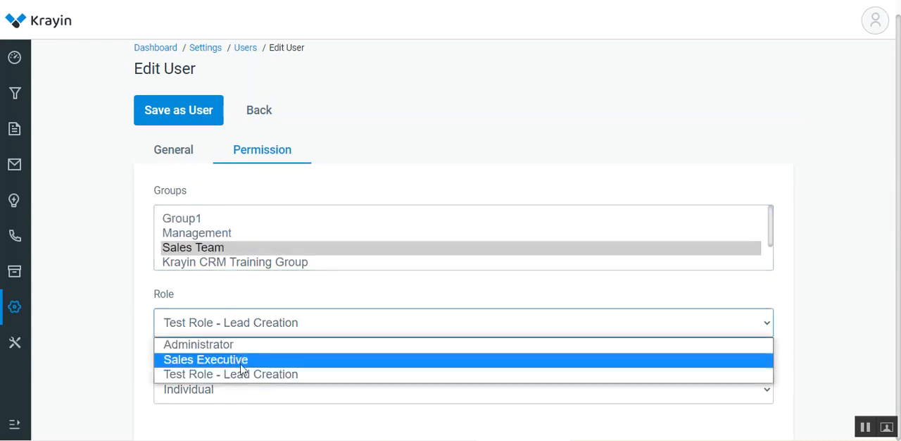
click(241, 372)
click(244, 391)
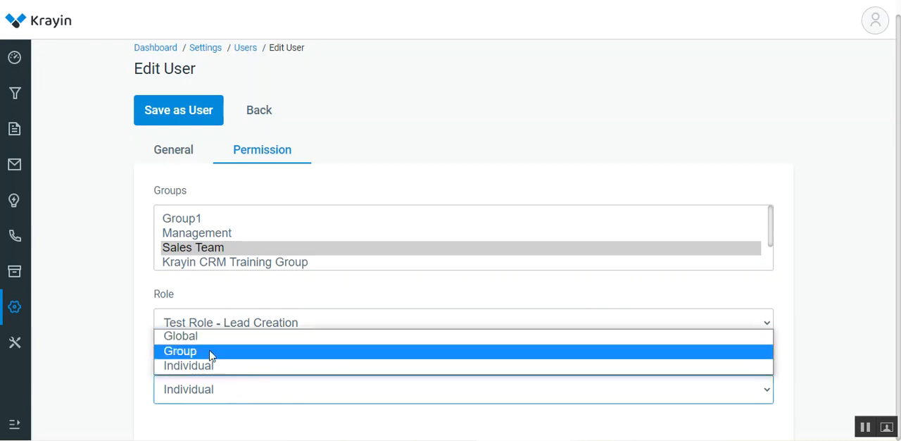
click(129, 370)
scroll(133, 369, up, 1)
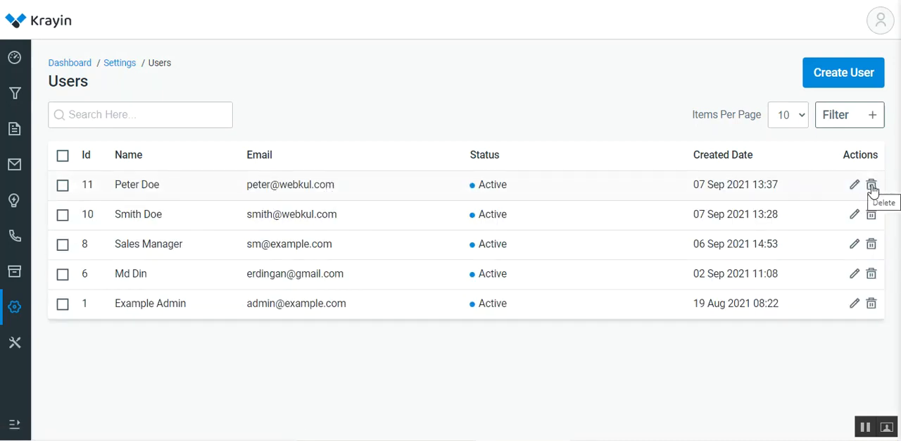
Examine the users filter fields for Id, Name, Email, Status and Created Date, and close the filter.
click(873, 118)
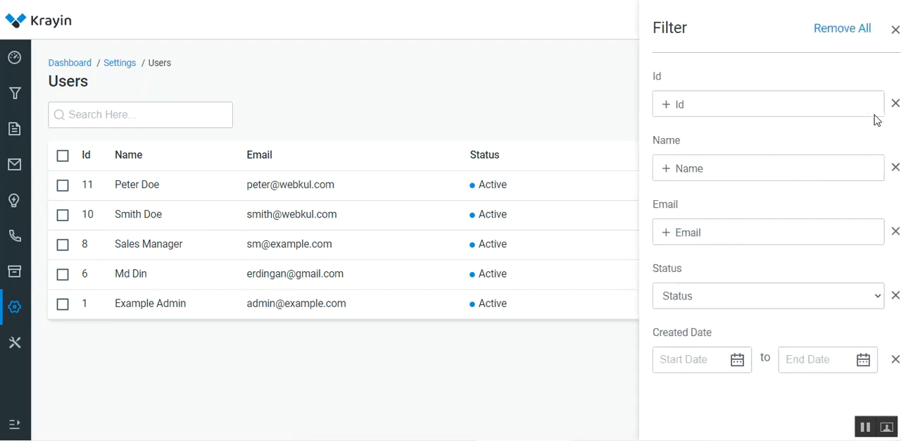
click(711, 102)
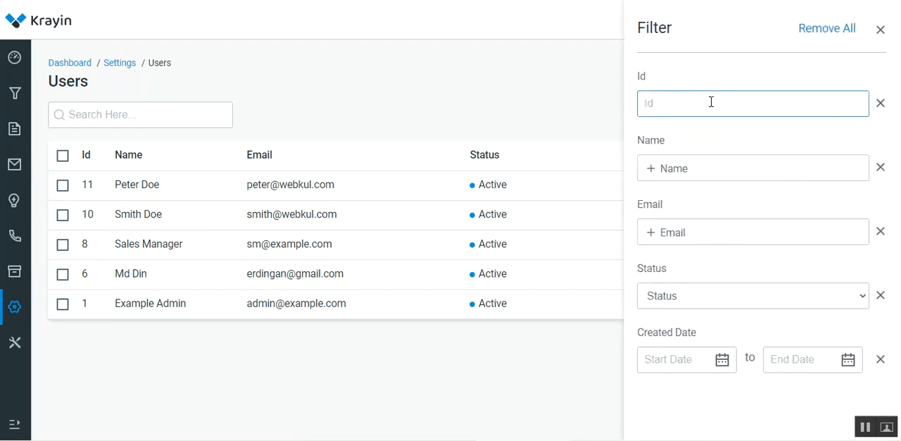
click(700, 174)
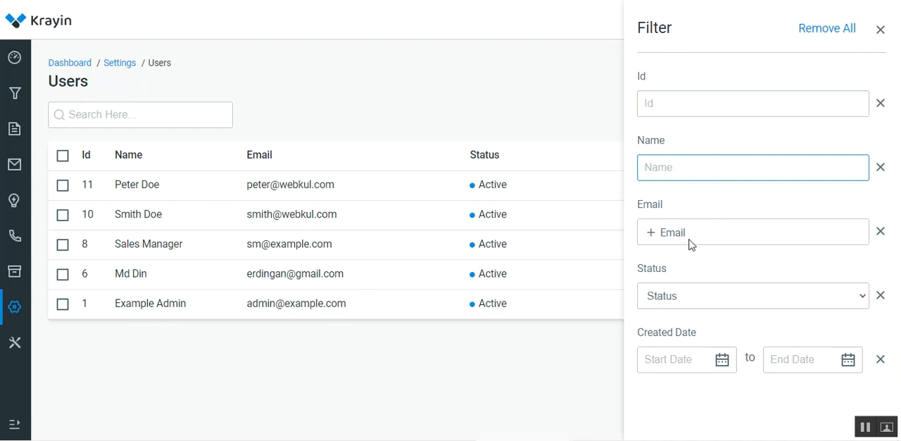
click(691, 241)
click(696, 297)
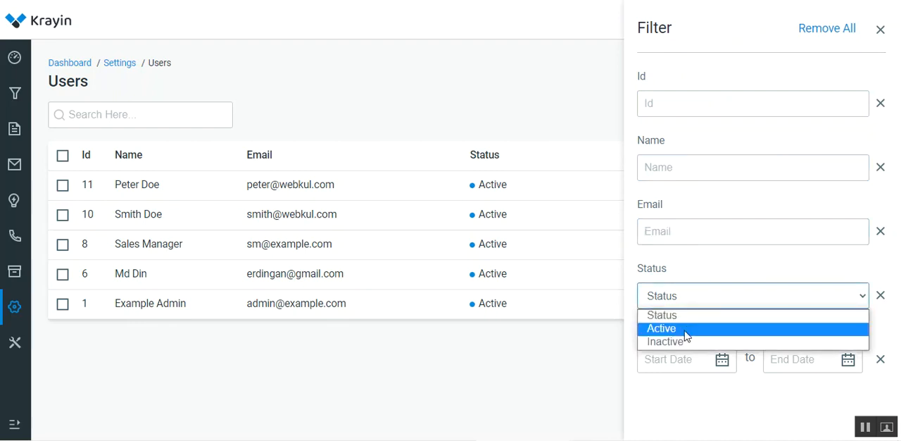
click(676, 396)
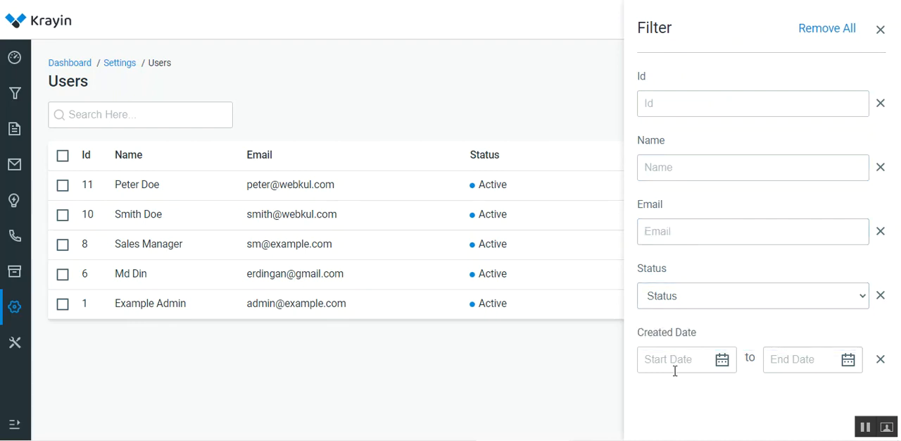
click(676, 363)
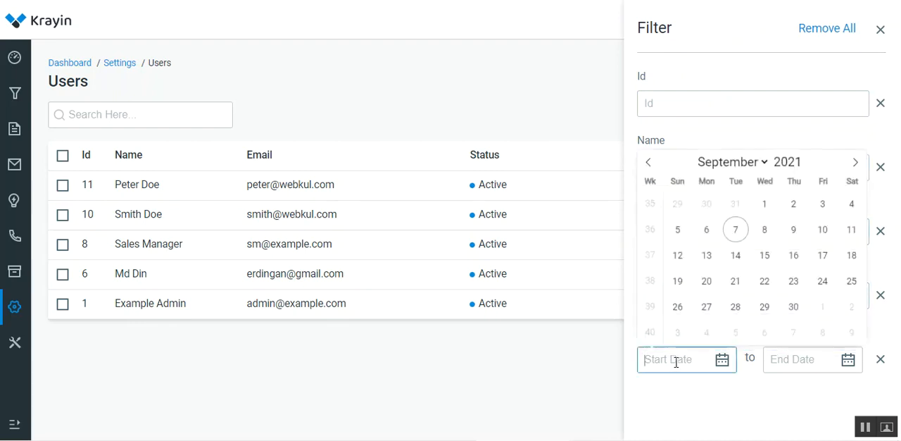
click(811, 363)
click(728, 399)
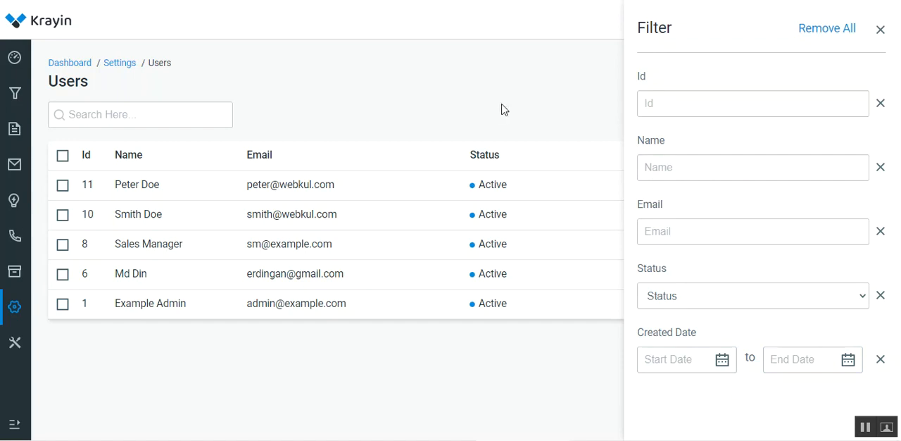
click(880, 30)
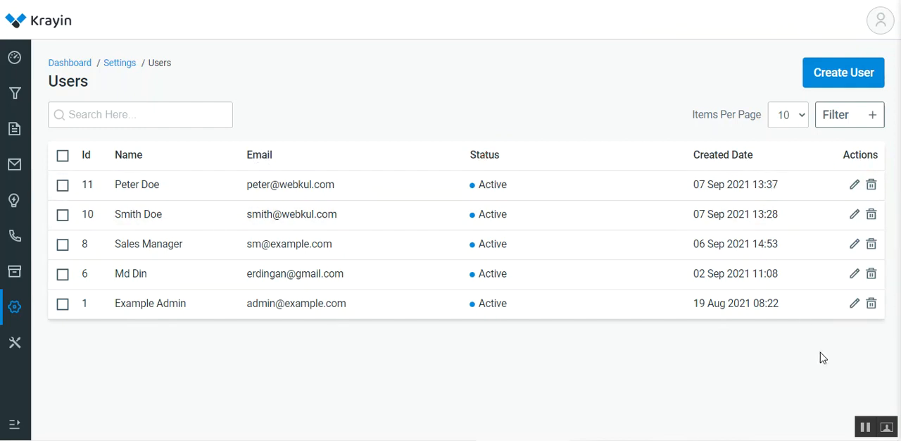
click(855, 116)
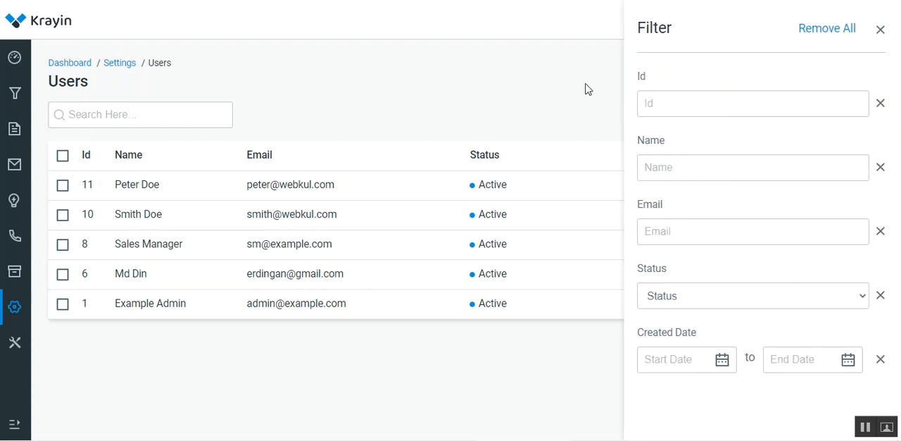
click(880, 30)
Search the users list for 11 and remove the applied search.
click(102, 117)
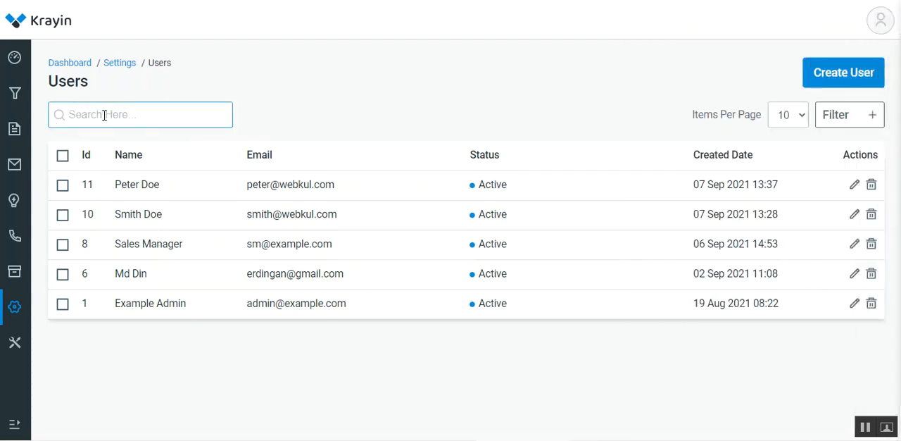
text(11)
key(Return)
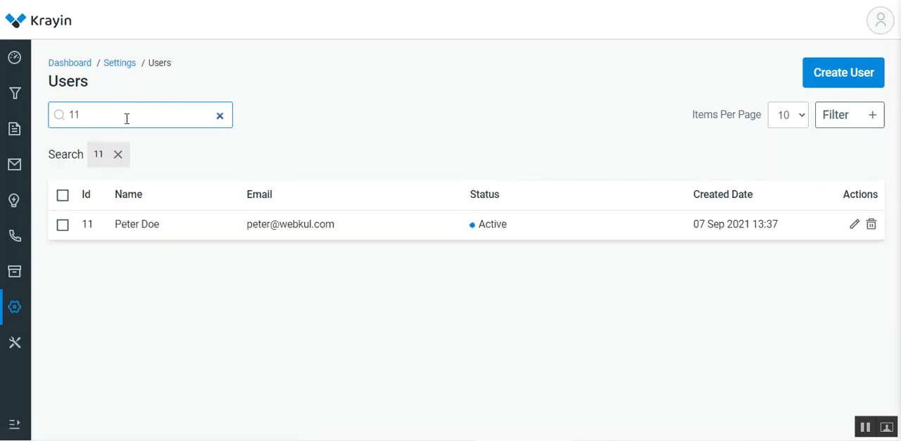
click(117, 155)
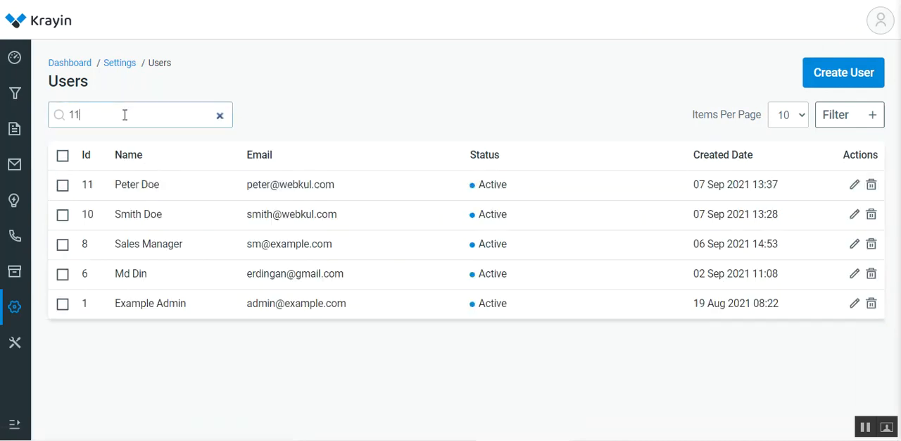
Search the users list by the new user's first name and remove the applied search.
drag(58, 116, 92, 113)
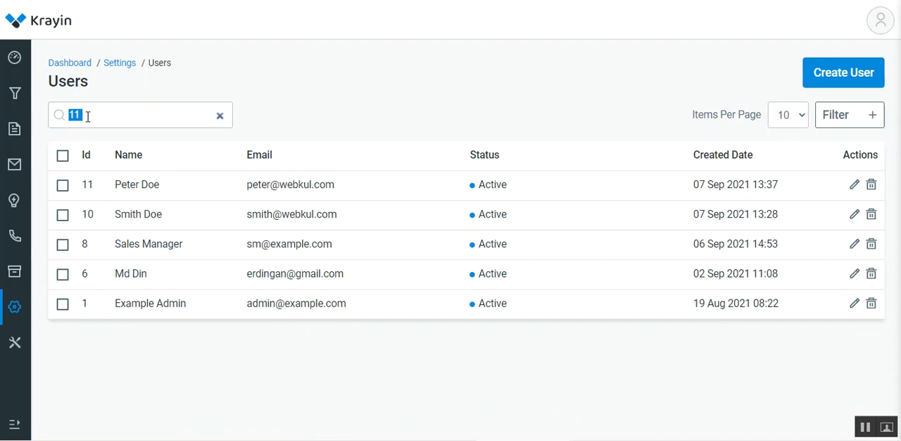
click(91, 116)
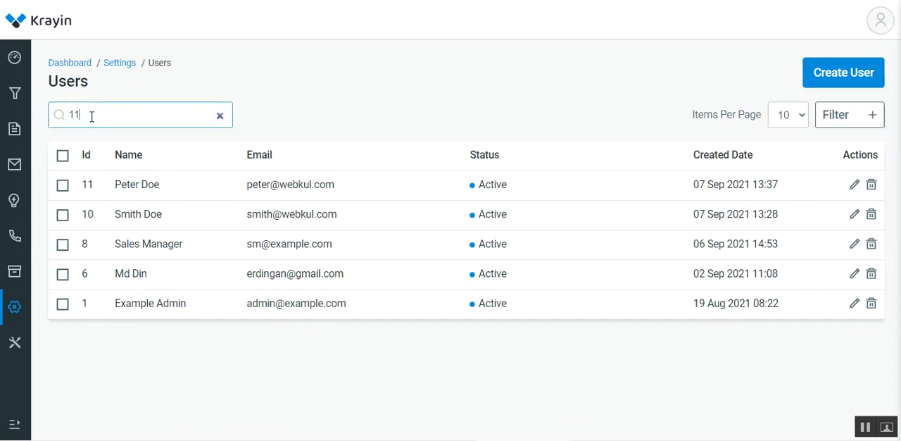
key(BackSpace)
key(BackSpace)
text(pe)
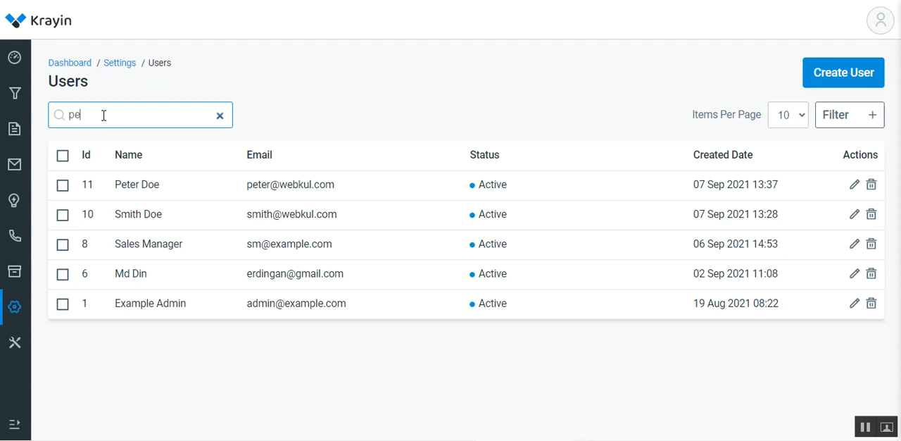
text(ter)
key(Return)
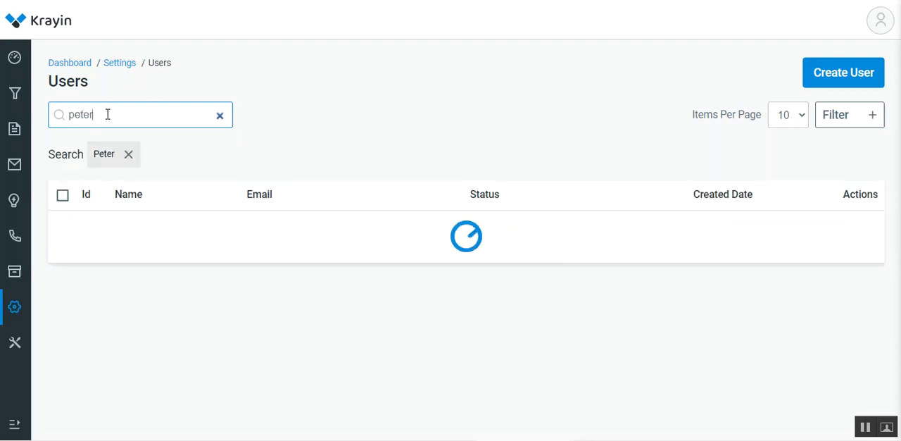
click(128, 155)
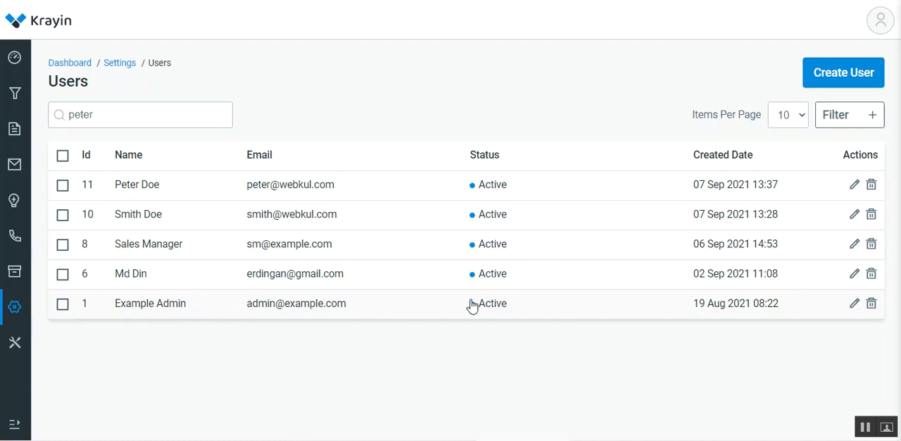
Search the users list for active and clear the search.
double_click(160, 123)
text(active)
key(Return)
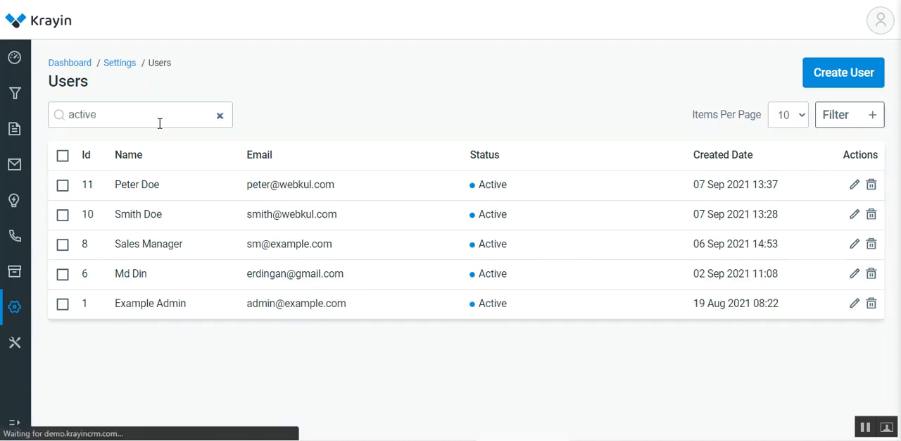
click(219, 115)
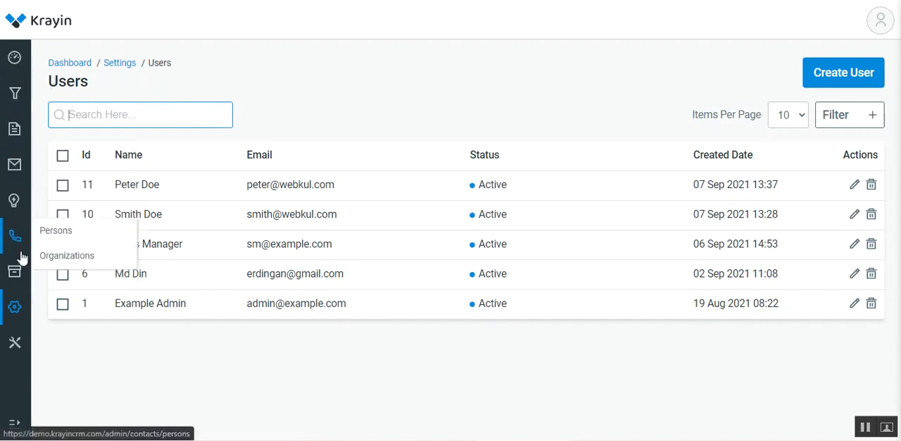
Start a new lead with the newly created user as sales owner, discard it, and return to the dashboard.
mouse_move(15, 314)
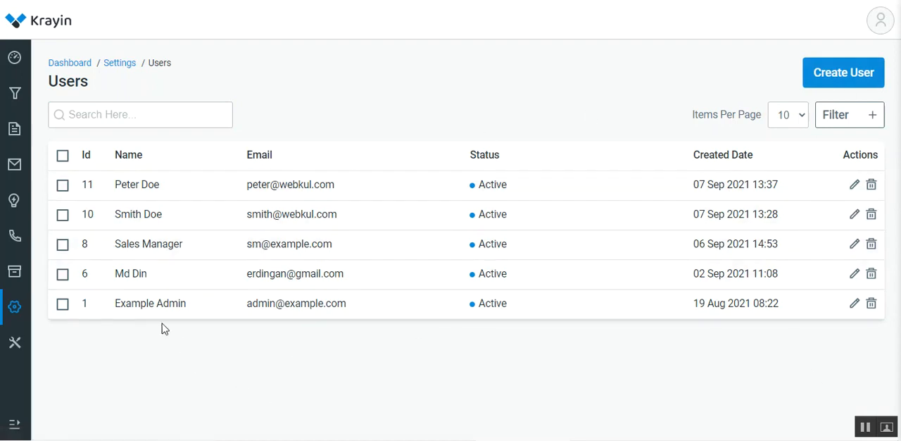
click(15, 99)
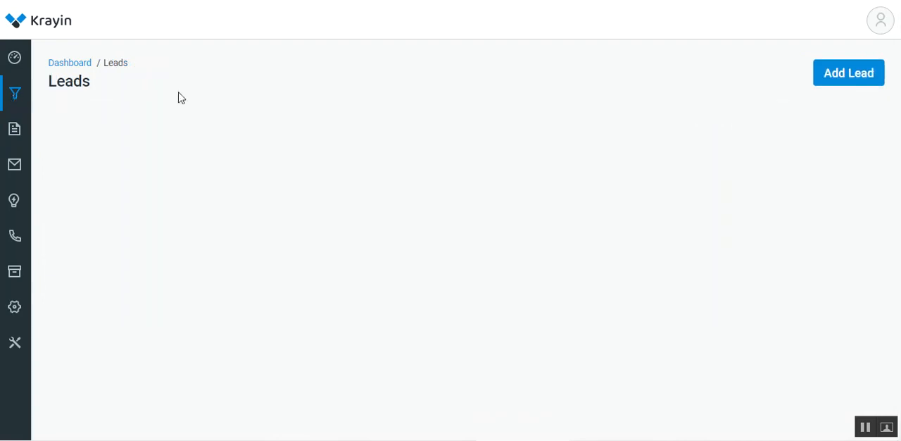
click(853, 76)
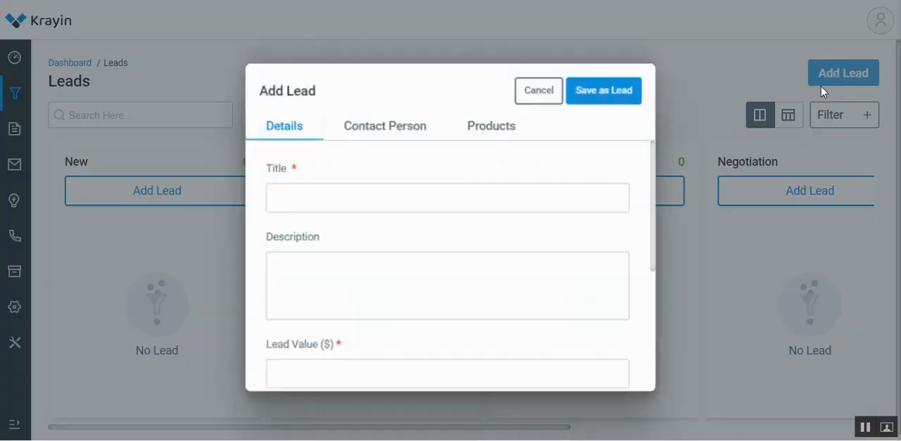
drag(645, 160, 648, 312)
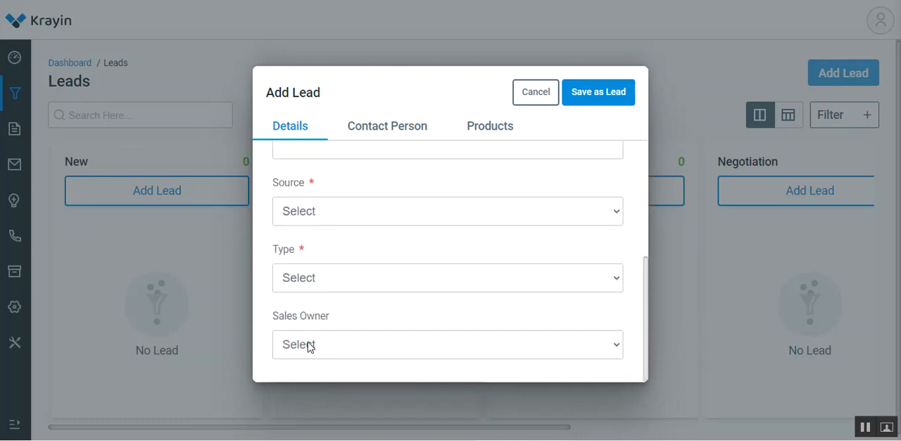
drag(278, 316, 333, 318)
click(385, 353)
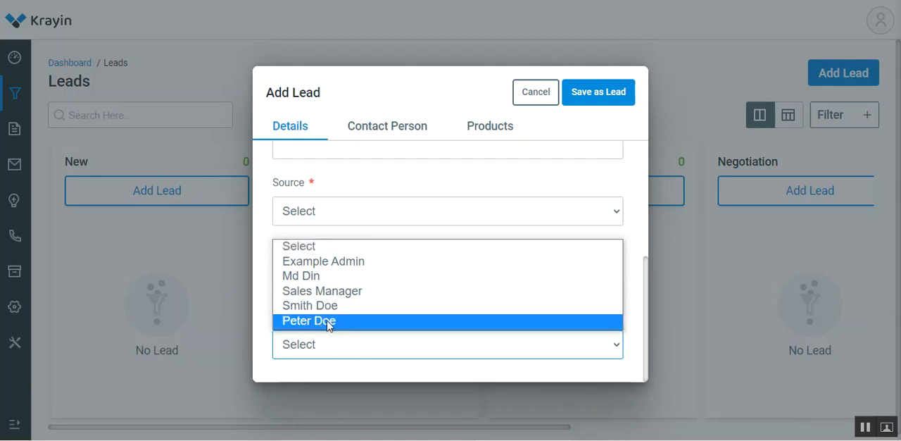
click(327, 323)
click(364, 320)
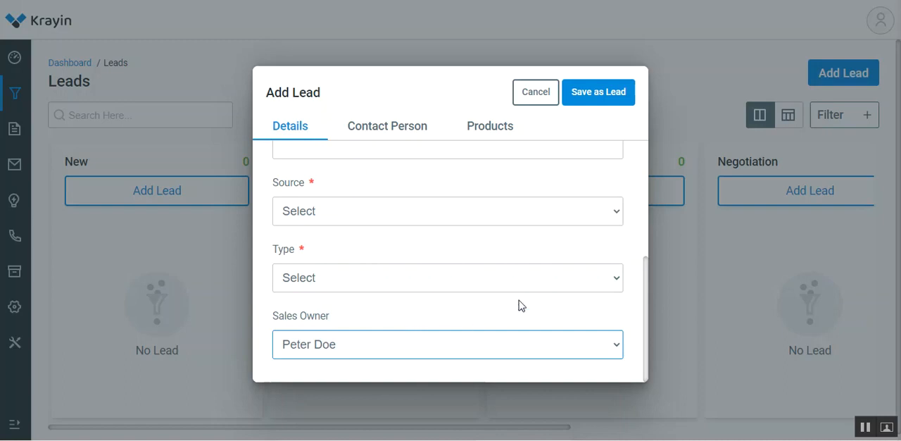
click(537, 94)
click(15, 59)
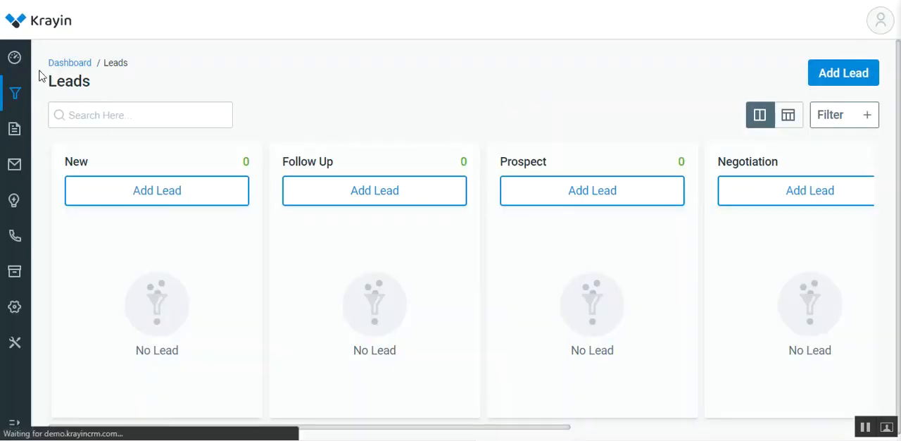